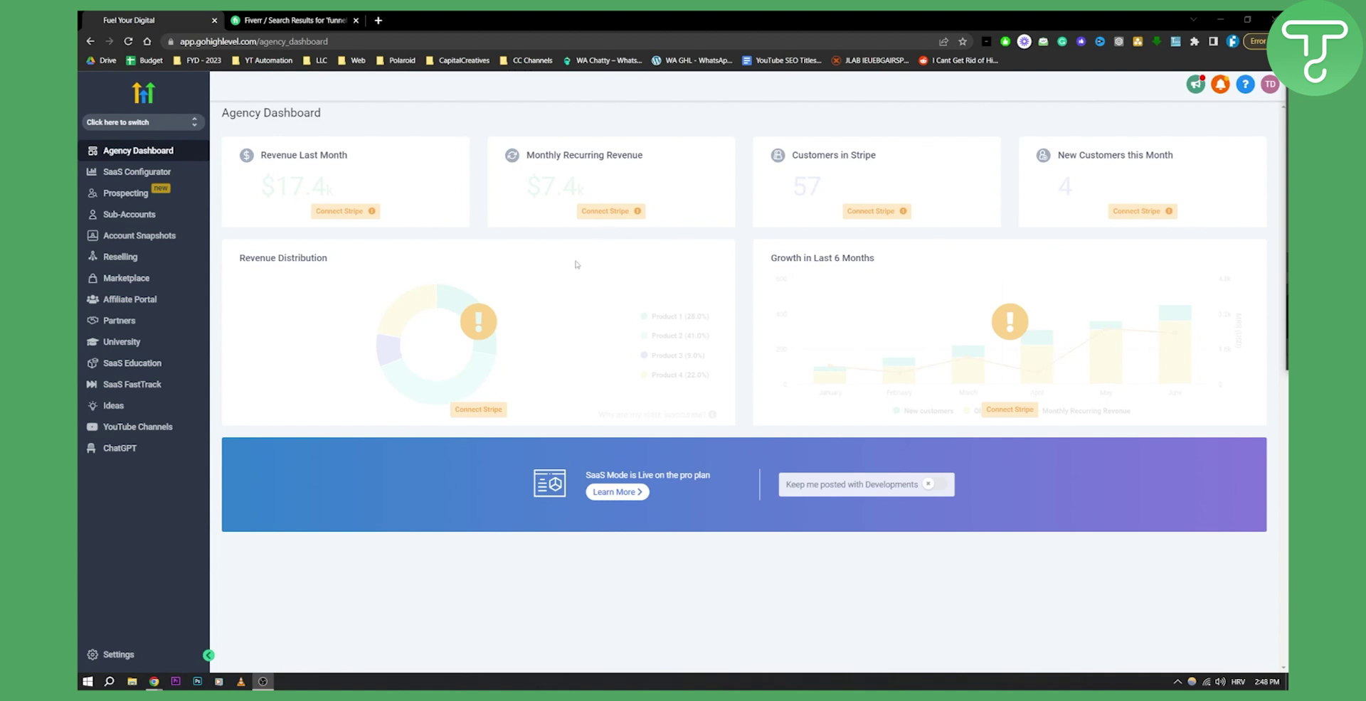
# Step: Switch into the Gold's Gym sub-account from the account switcher
pyautogui.click(155, 124)
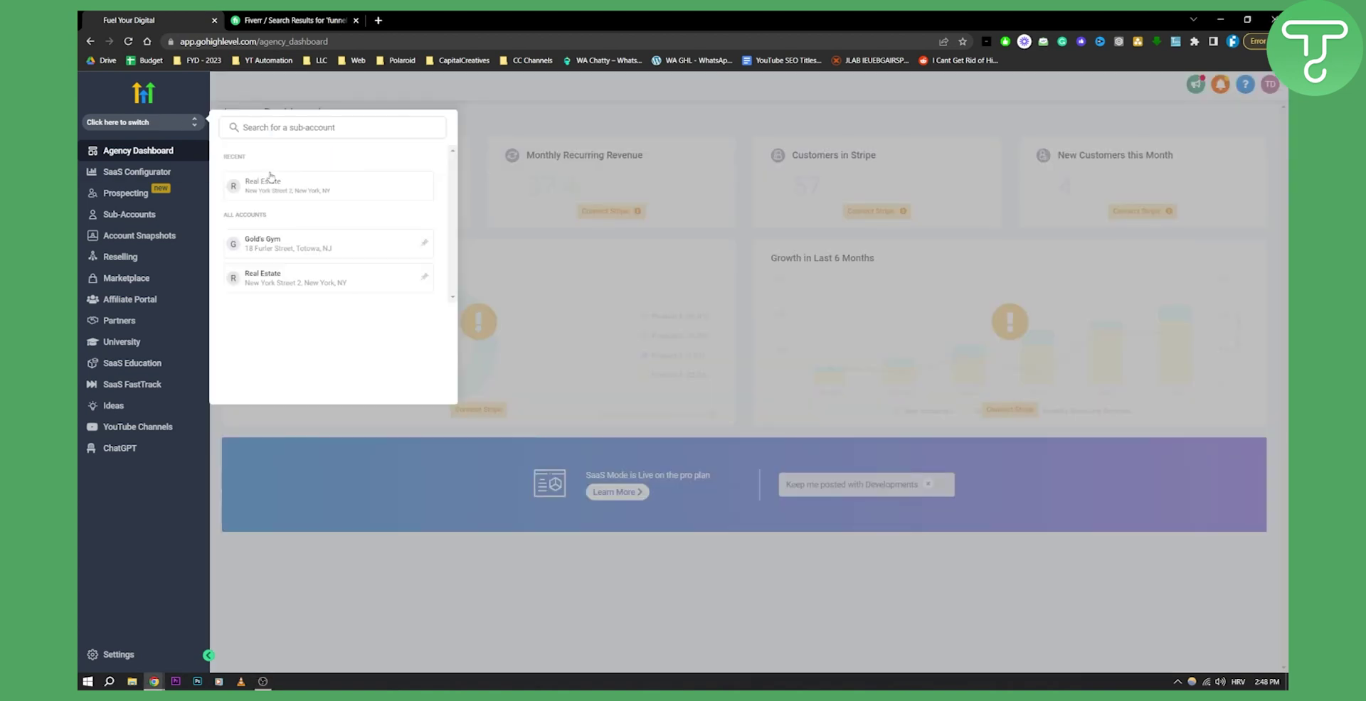
pyautogui.click(321, 241)
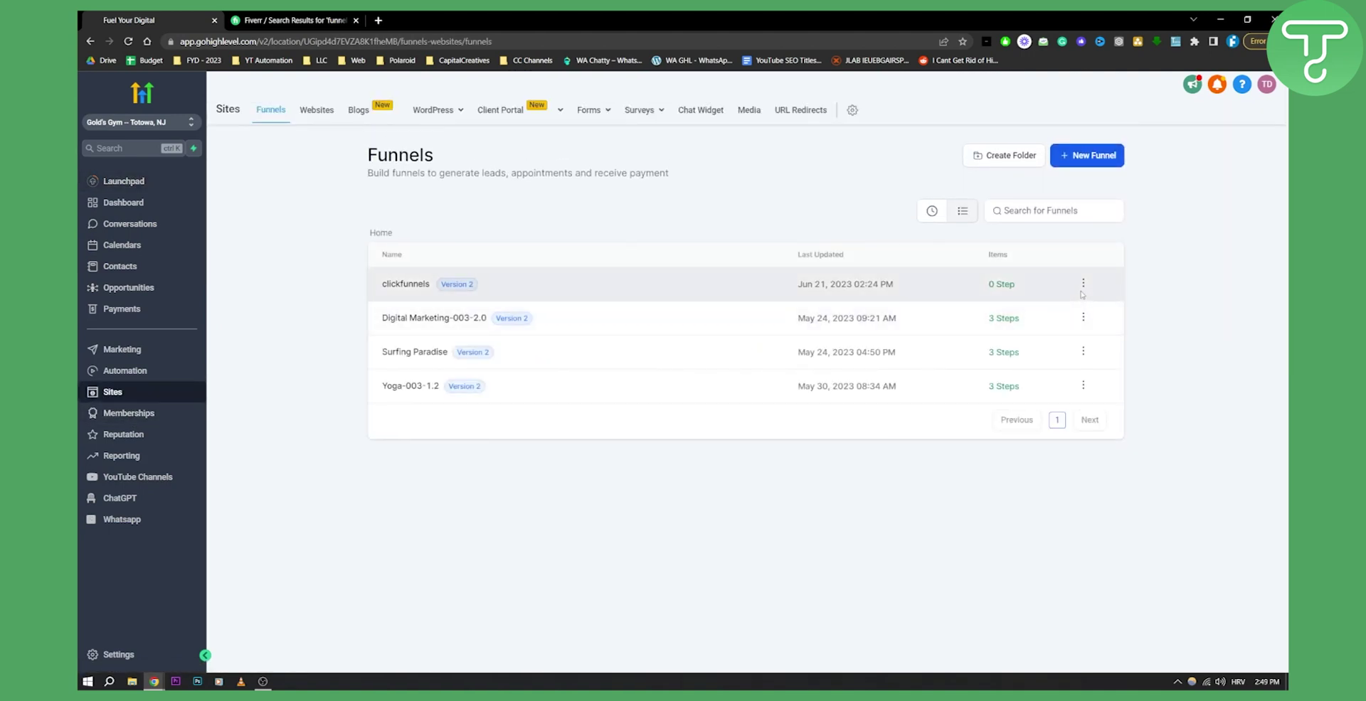
# Step: Start a new funnel built from templates to open the Template Library
pyautogui.click(1093, 166)
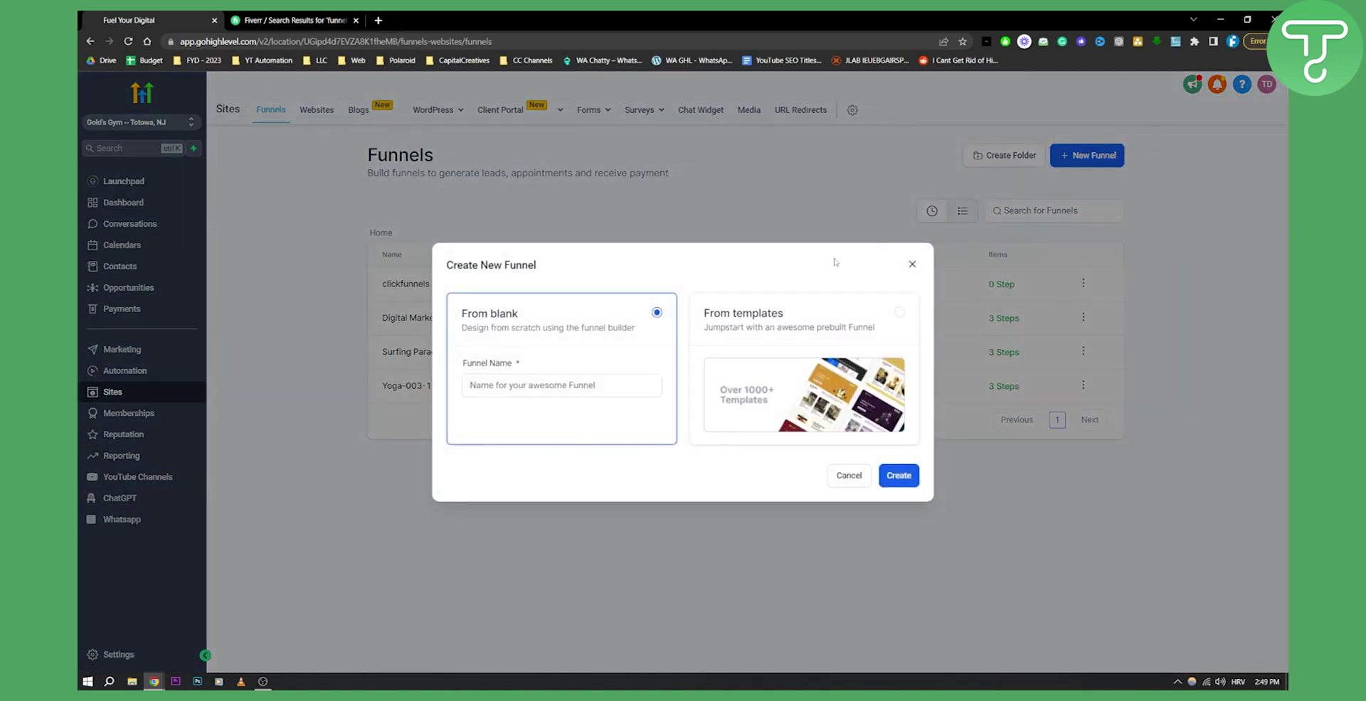
pyautogui.click(808, 330)
pyautogui.click(906, 481)
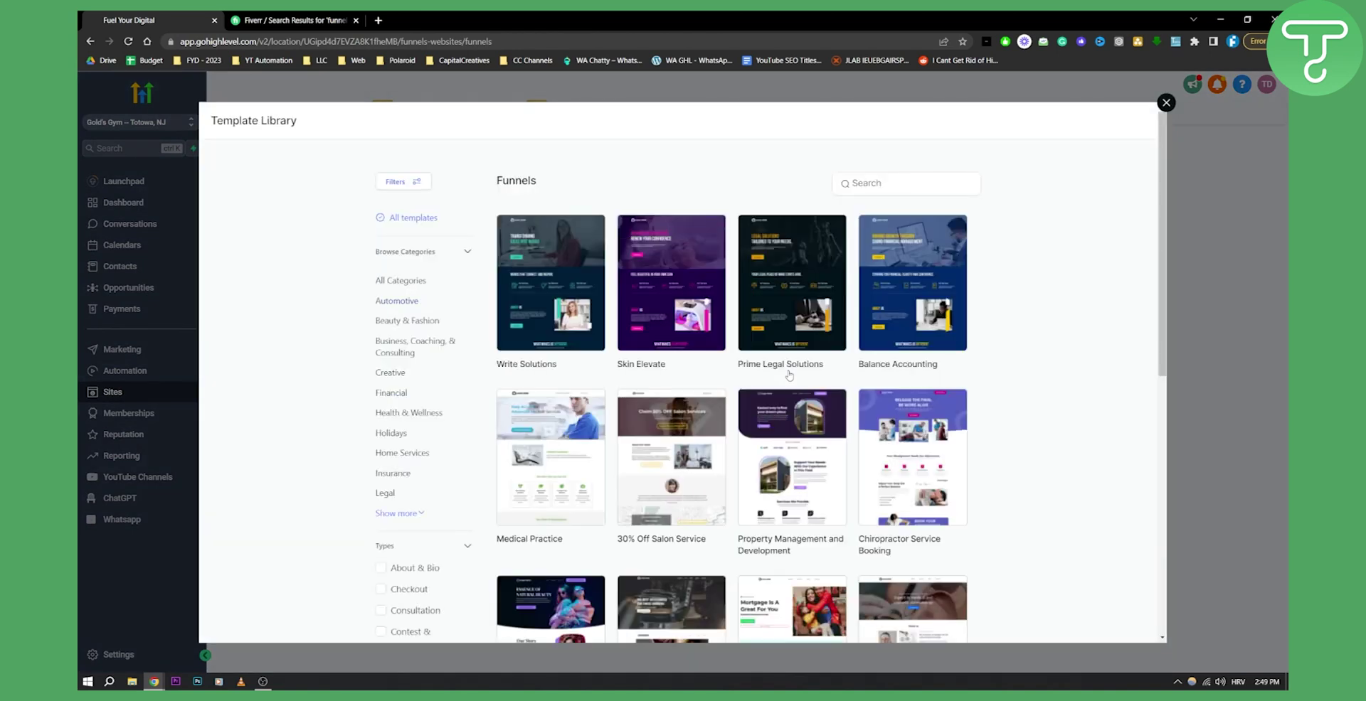
# Step: Scroll through the funnel templates without choosing one, then switch to the whiteboard
pyautogui.scroll(-3, 789, 375)
pyautogui.scroll(-3, 925, 391)
pyautogui.scroll(-2, 1050, 412)
pyautogui.scroll(4, 1050, 412)
pyautogui.scroll(4, 1042, 414)
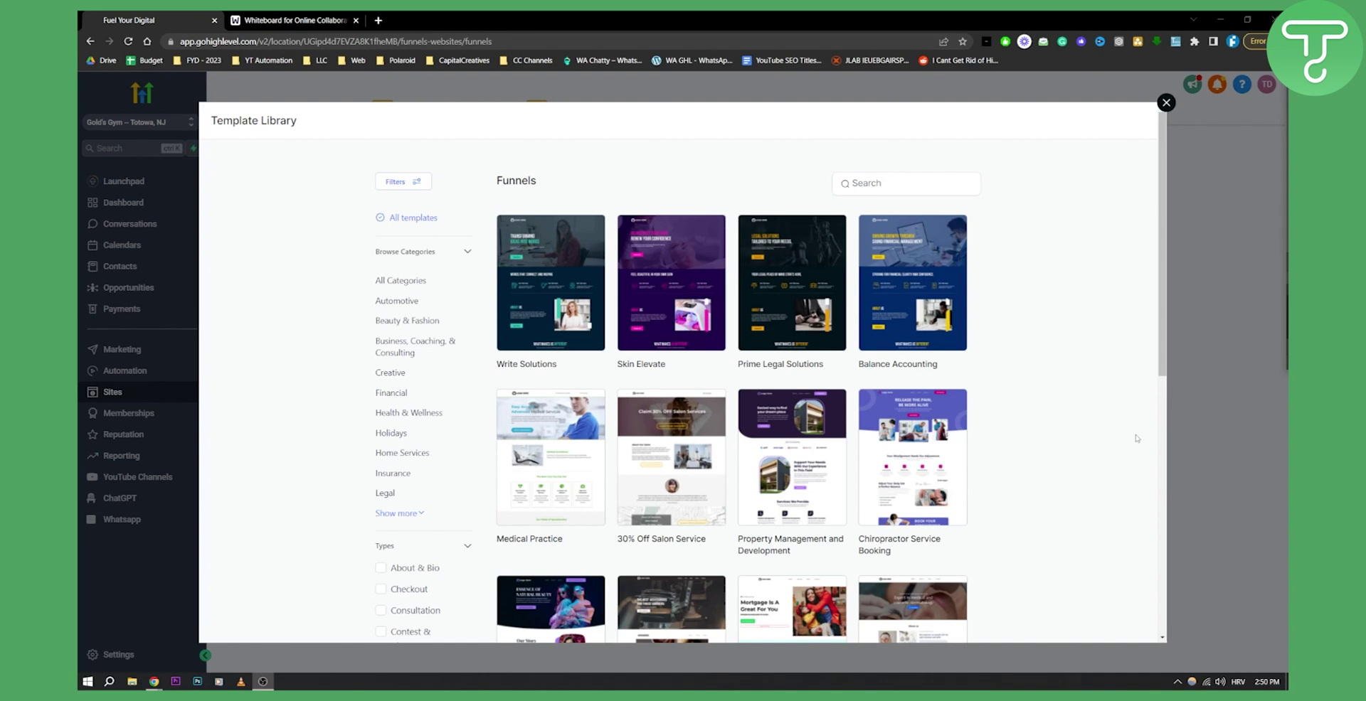
pyautogui.scroll(-2, 789, 298)
pyautogui.scroll(-2, 711, 320)
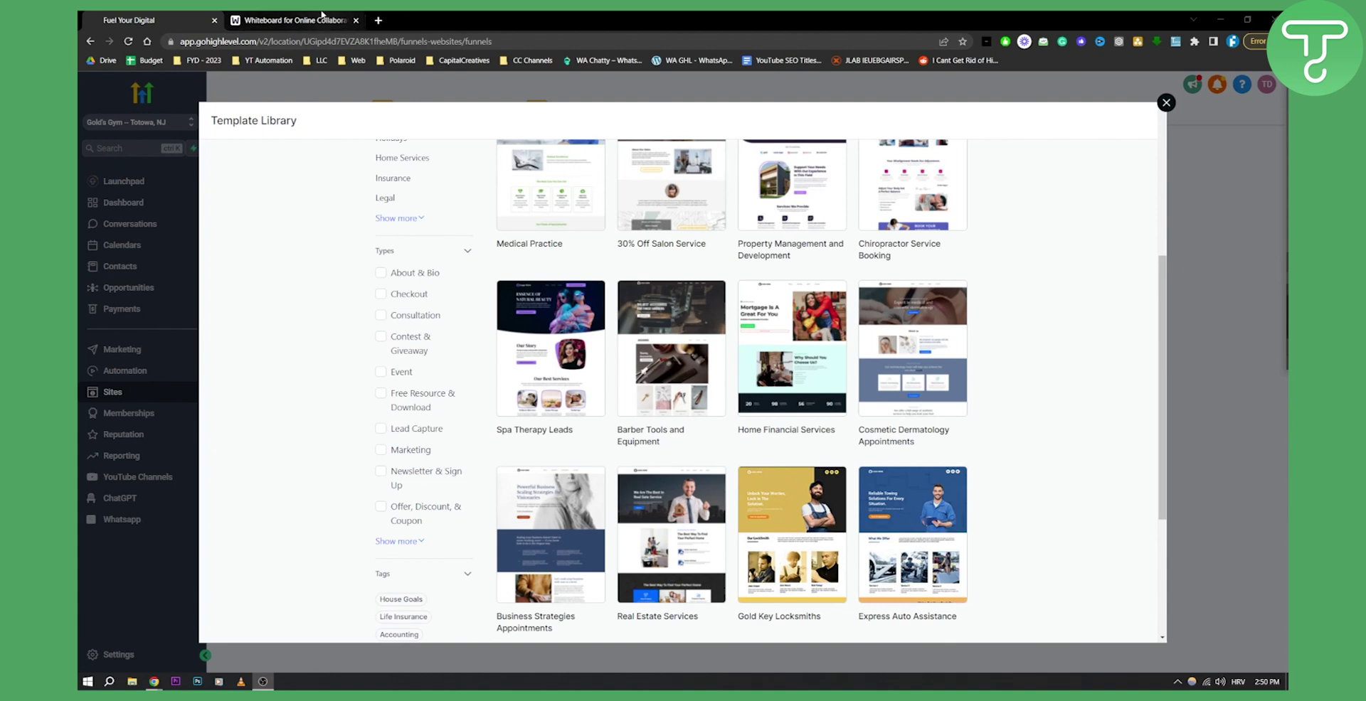
pyautogui.click(321, 15)
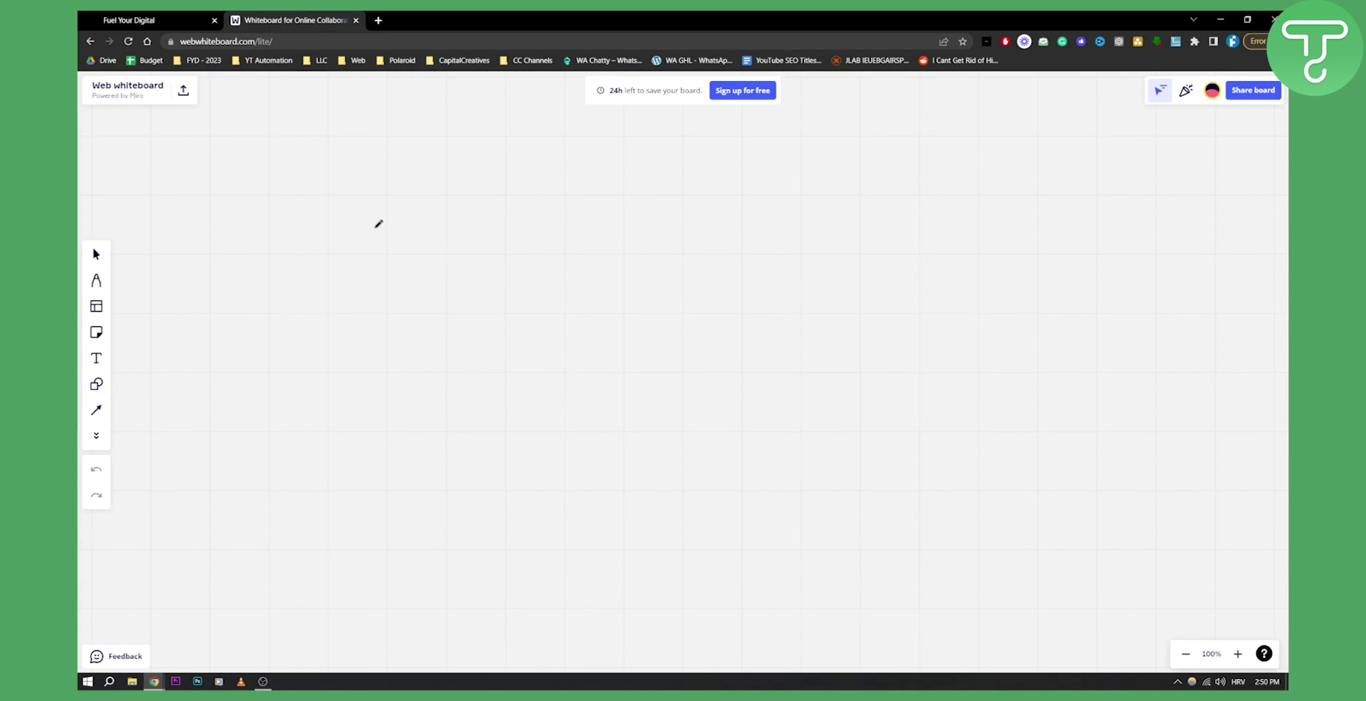
# Step: Sketch a box near the top left containing an oval and the word POW
pyautogui.moveTo(211, 136)
pyautogui.mouseDown()
pyautogui.moveTo(213, 217)
pyautogui.moveTo(387, 299)
pyautogui.moveTo(360, 134)
pyautogui.moveTo(208, 132)
pyautogui.mouseUp()
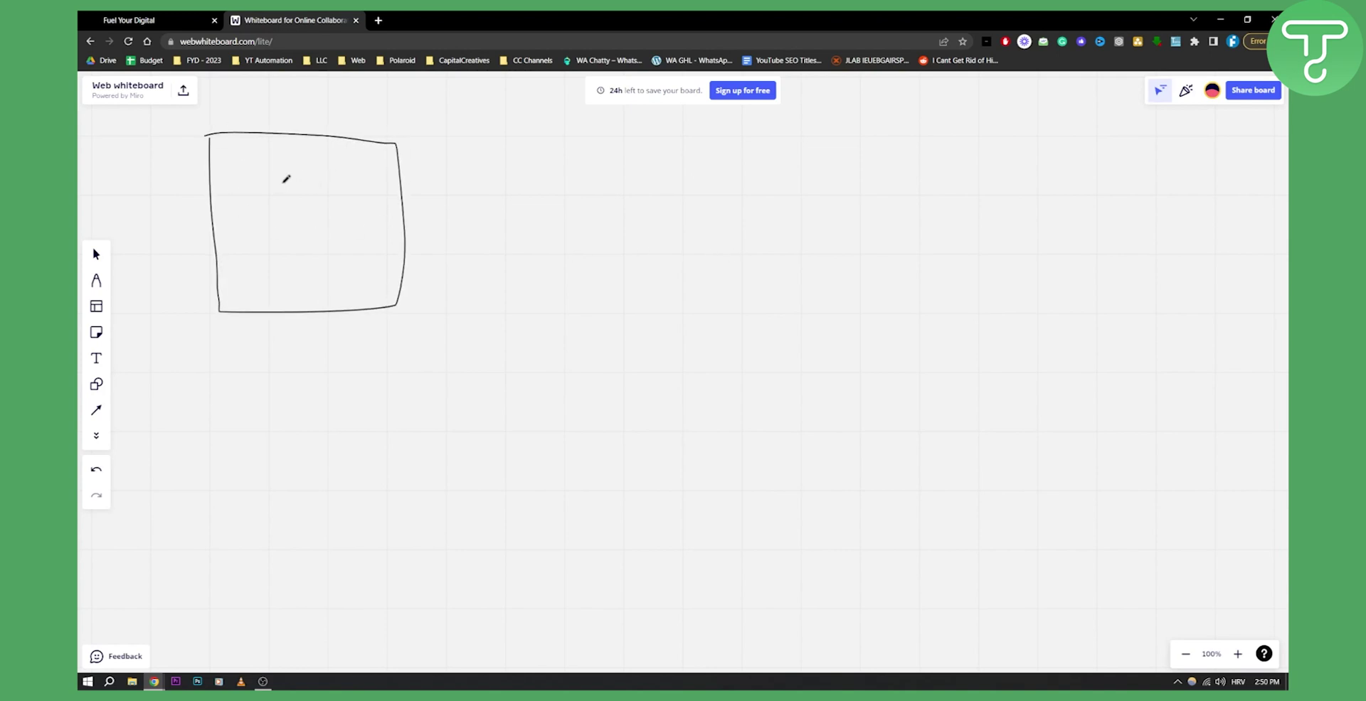
pyautogui.moveTo(306, 155)
pyautogui.mouseDown()
pyautogui.moveTo(307, 187)
pyautogui.moveTo(274, 167)
pyautogui.mouseUp()
pyautogui.moveTo(246, 220); pyautogui.dragTo(247, 256)
pyautogui.moveTo(238, 226); pyautogui.dragTo(377, 223)
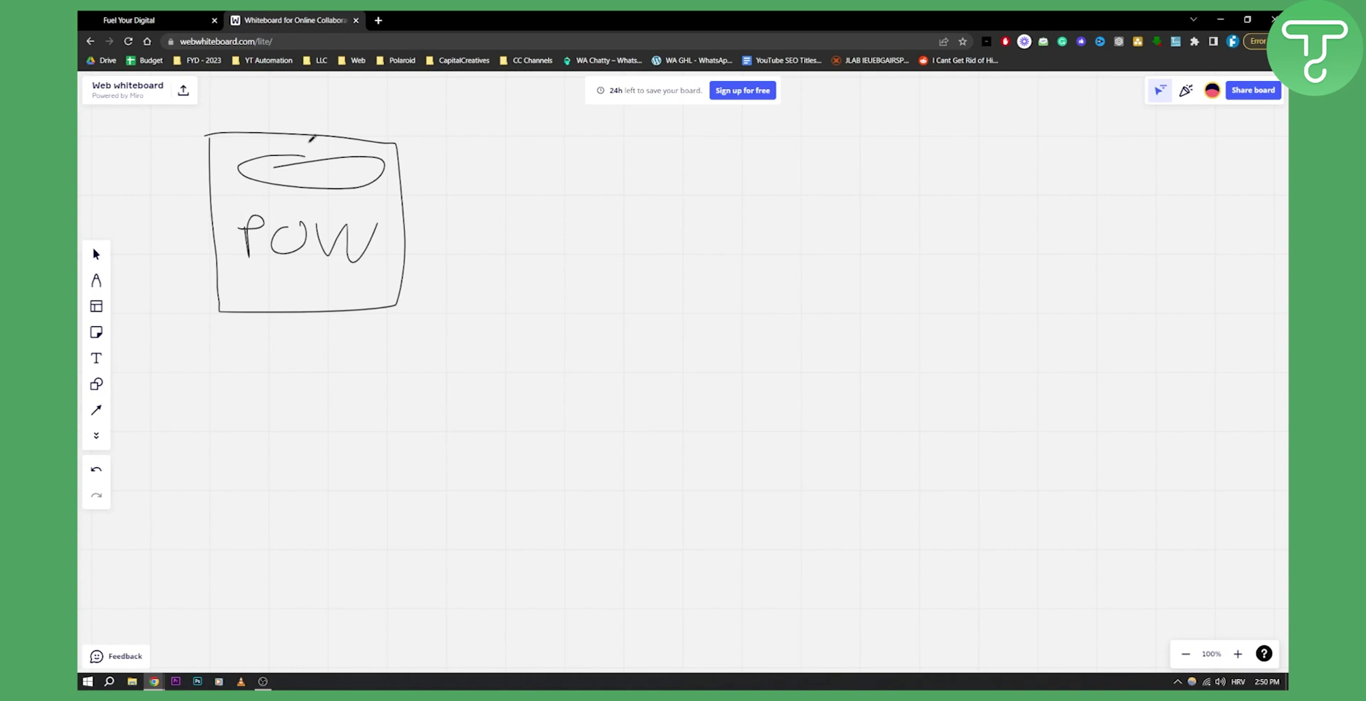
# Step: Write 'Services' above the POW box after a brief look at the template library
pyautogui.click(174, 18)
pyautogui.click(299, 20)
pyautogui.moveTo(267, 88)
pyautogui.mouseDown()
pyautogui.moveTo(249, 113)
pyautogui.moveTo(318, 100)
pyautogui.moveTo(355, 114)
pyautogui.mouseUp()
pyautogui.moveTo(364, 103); pyautogui.dragTo(359, 119)
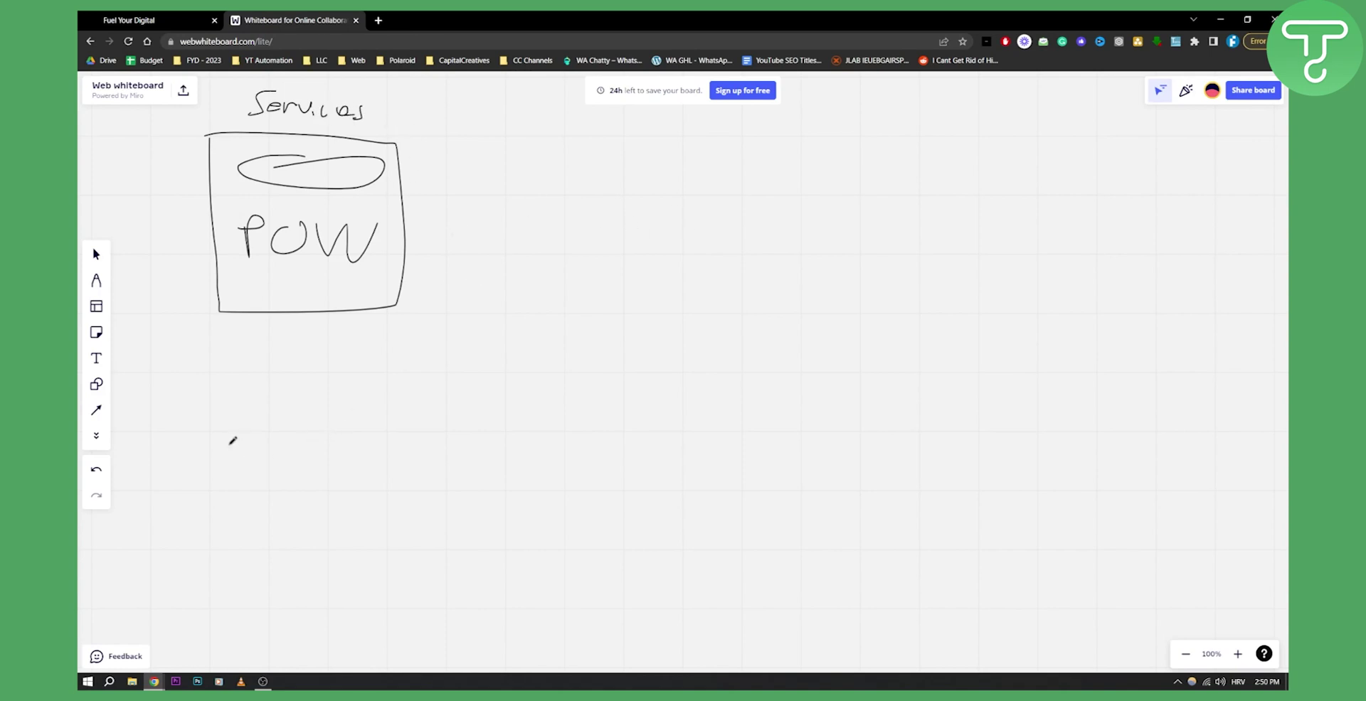
# Step: Write 'email', draw a right-side divider, and add a circled Niche list including SAAS
pyautogui.moveTo(259, 462)
pyautogui.mouseDown()
pyautogui.moveTo(236, 452)
pyautogui.moveTo(345, 481)
pyautogui.mouseUp()
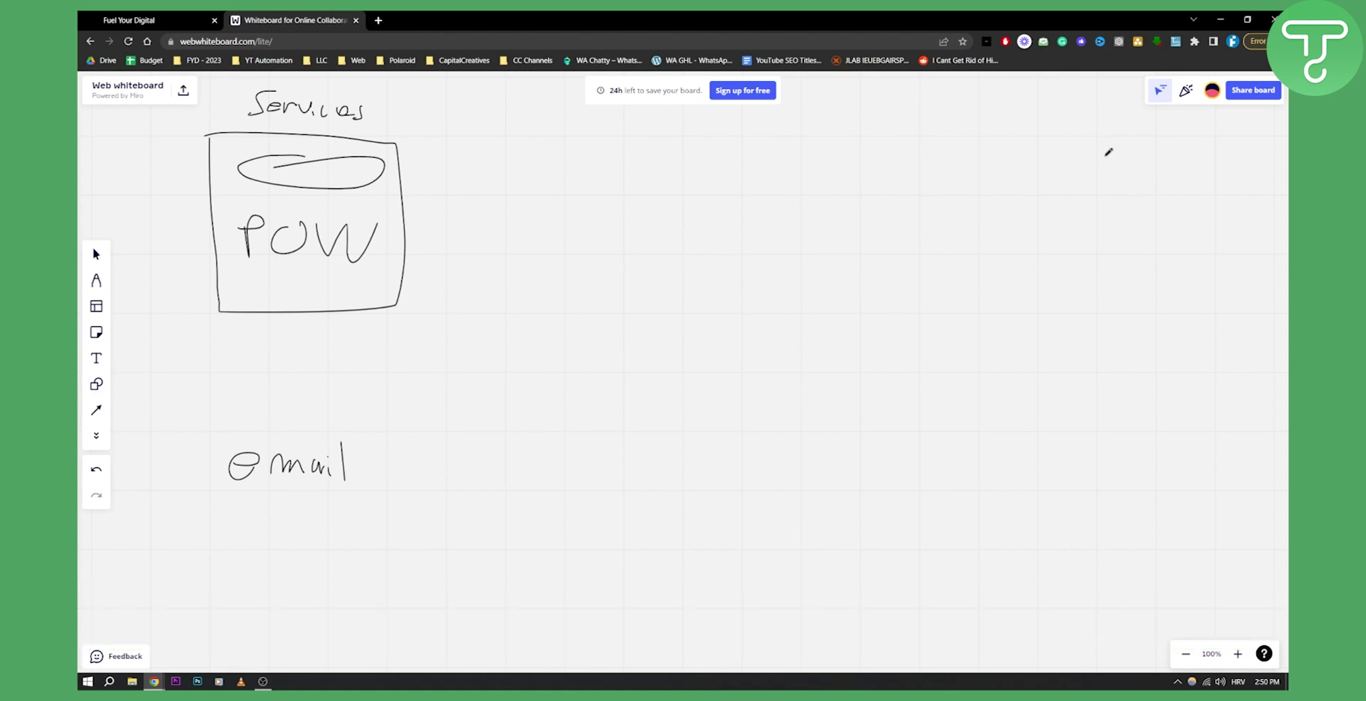
pyautogui.moveTo(1042, 132); pyautogui.dragTo(1037, 272)
pyautogui.moveTo(1038, 345); pyautogui.dragTo(1022, 436)
pyautogui.moveTo(1086, 191); pyautogui.dragTo(1114, 165)
pyautogui.moveTo(1122, 162); pyautogui.dragTo(1139, 173)
pyautogui.moveTo(1156, 167)
pyautogui.mouseDown()
pyautogui.moveTo(1169, 149)
pyautogui.moveTo(1197, 178)
pyautogui.mouseUp()
pyautogui.moveTo(1062, 238)
pyautogui.mouseDown()
pyautogui.moveTo(1113, 233)
pyautogui.moveTo(1101, 253)
pyautogui.moveTo(1148, 245)
pyautogui.mouseUp()
pyautogui.moveTo(1053, 289)
pyautogui.mouseDown()
pyautogui.moveTo(1115, 295)
pyautogui.moveTo(1102, 304)
pyautogui.mouseUp()
pyautogui.moveTo(1111, 303)
pyautogui.mouseDown()
pyautogui.moveTo(1130, 291)
pyautogui.moveTo(1159, 303)
pyautogui.mouseUp()
pyautogui.moveTo(1048, 340); pyautogui.dragTo(1086, 341)
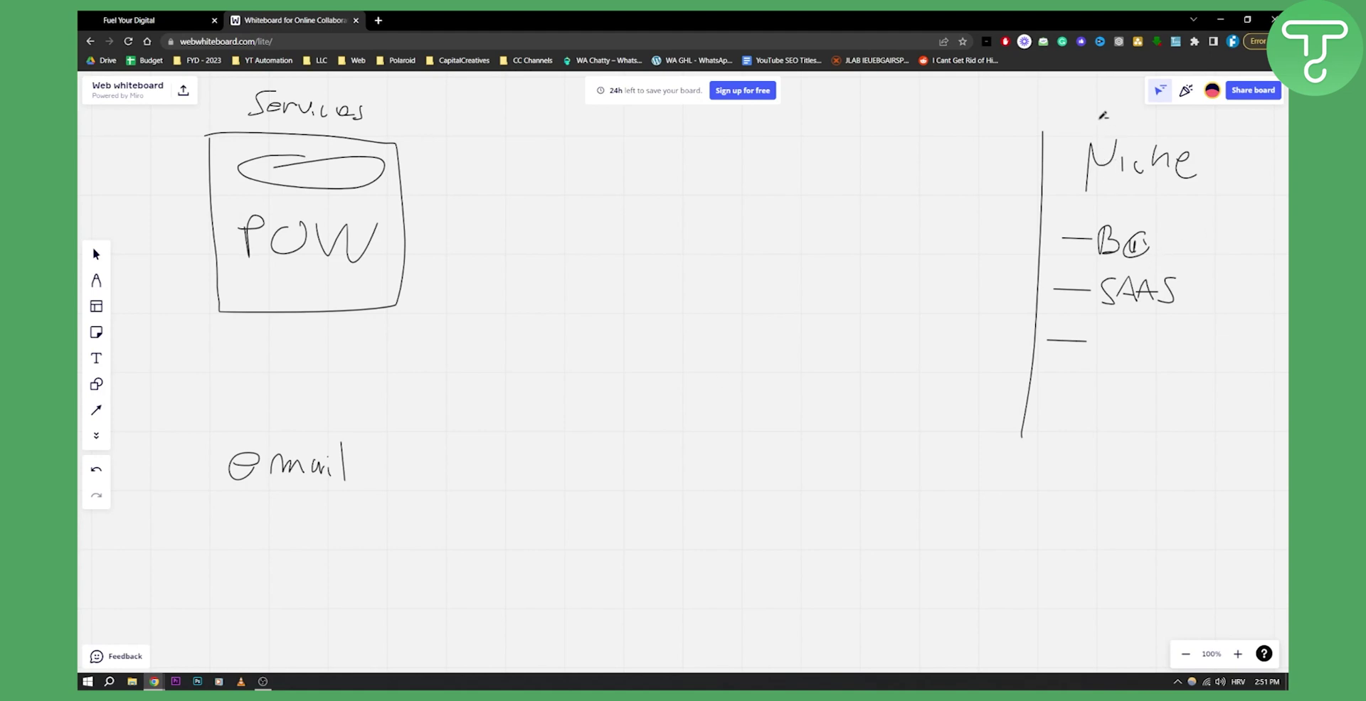
pyautogui.moveTo(1107, 114); pyautogui.dragTo(1093, 127)
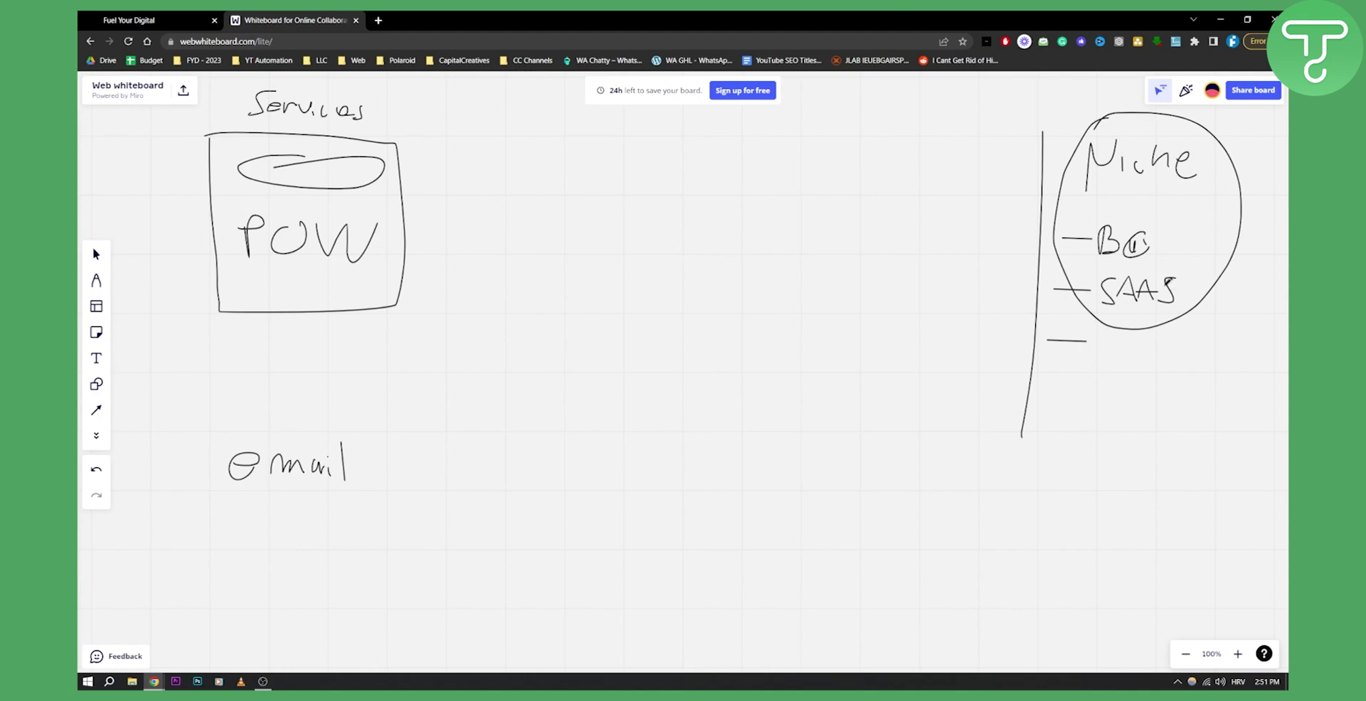
# Step: Write a circled 140 with an arrow down to a note box
pyautogui.moveTo(790, 168); pyautogui.dragTo(813, 178)
pyautogui.moveTo(829, 150); pyautogui.dragTo(833, 177)
pyautogui.moveTo(866, 151)
pyautogui.mouseDown()
pyautogui.moveTo(861, 175)
pyautogui.moveTo(864, 148)
pyautogui.moveTo(819, 199)
pyautogui.moveTo(849, 115)
pyautogui.mouseUp()
pyautogui.moveTo(858, 212)
pyautogui.mouseDown()
pyautogui.moveTo(880, 267)
pyautogui.moveTo(896, 256)
pyautogui.mouseUp()
pyautogui.moveTo(889, 318)
pyautogui.mouseDown()
pyautogui.moveTo(894, 406)
pyautogui.moveTo(952, 314)
pyautogui.moveTo(898, 320)
pyautogui.mouseUp()
pyautogui.moveTo(905, 342)
pyautogui.mouseDown()
pyautogui.moveTo(935, 343)
pyautogui.moveTo(928, 369)
pyautogui.moveTo(945, 404)
pyautogui.mouseUp()
# Step: Circle 'email', write an underlined '20x/Day' beside it, then check the template library
pyautogui.moveTo(347, 413); pyautogui.dragTo(407, 483)
pyautogui.moveTo(407, 388)
pyautogui.mouseDown()
pyautogui.moveTo(433, 408)
pyautogui.moveTo(454, 390)
pyautogui.moveTo(496, 418)
pyautogui.moveTo(559, 407)
pyautogui.moveTo(559, 425)
pyautogui.mouseUp()
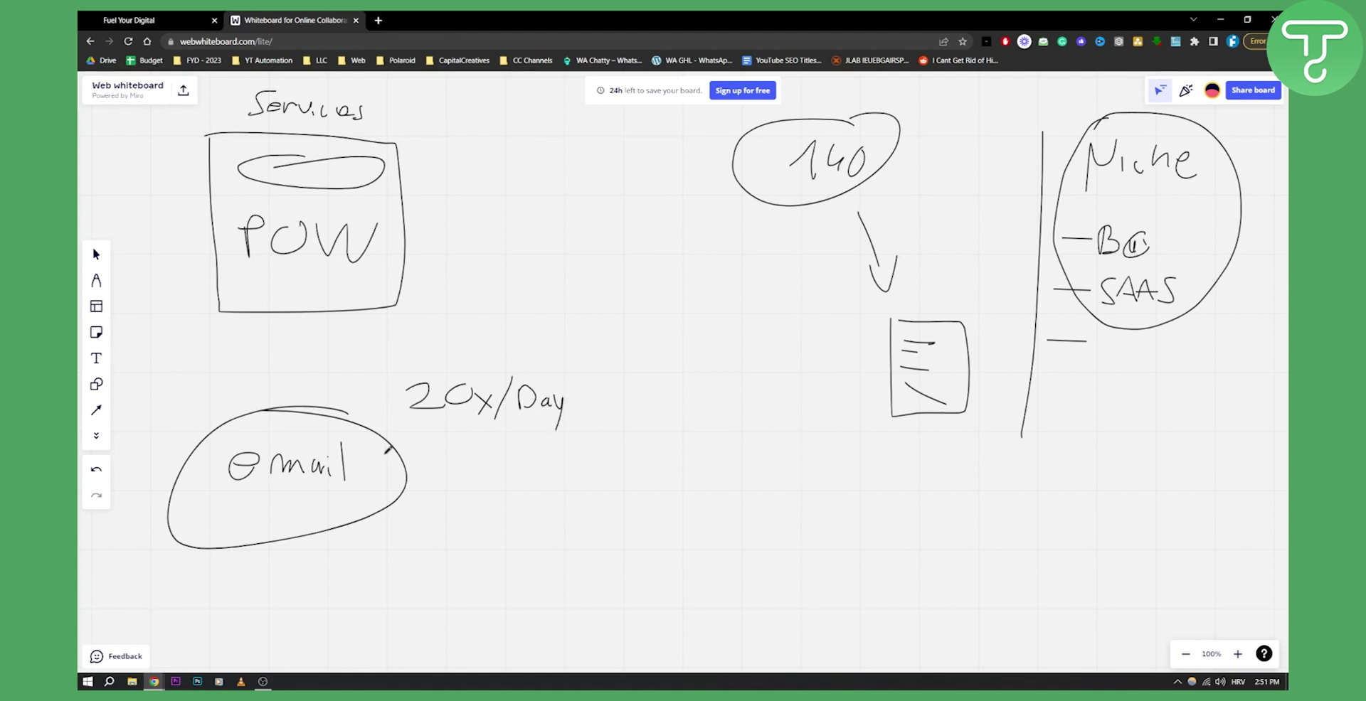
pyautogui.moveTo(392, 437); pyautogui.dragTo(648, 431)
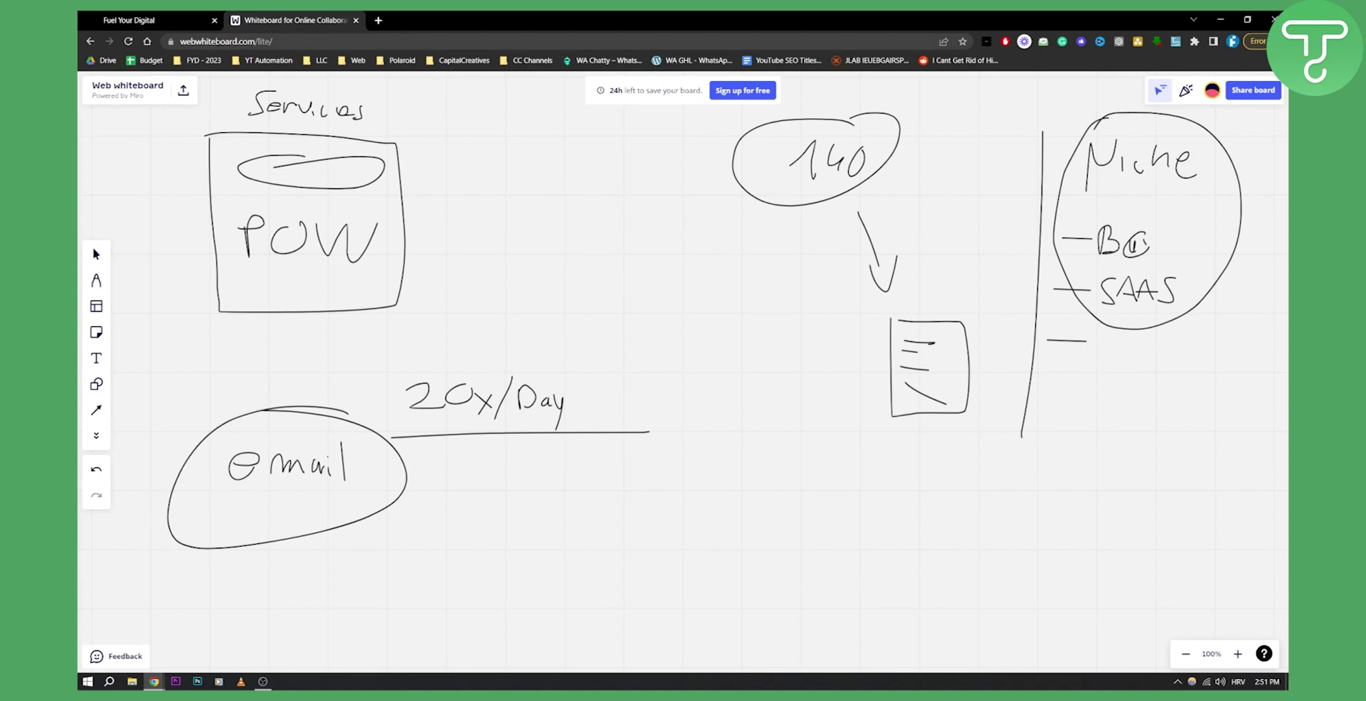
pyautogui.click(128, 20)
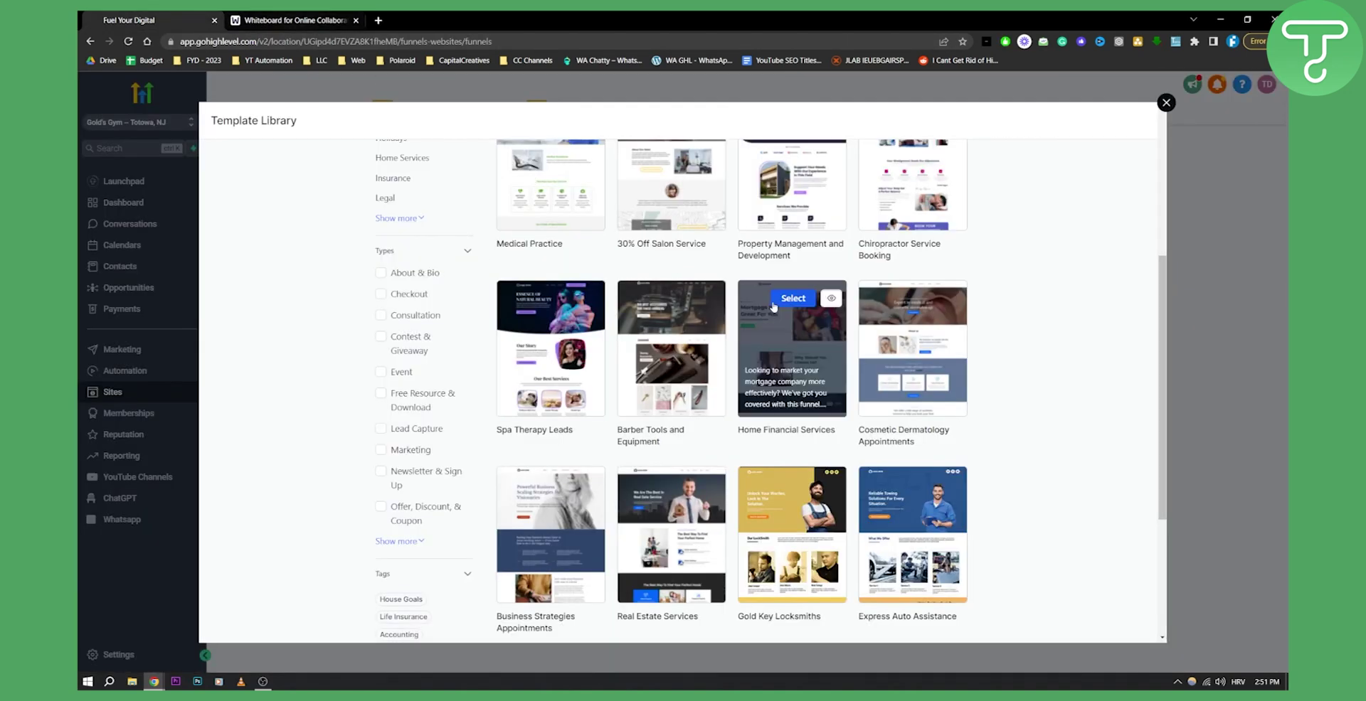
# Step: Draw a square beside the POW box linked by a curve to the Niche circle, looping SAAS
pyautogui.click(292, 20)
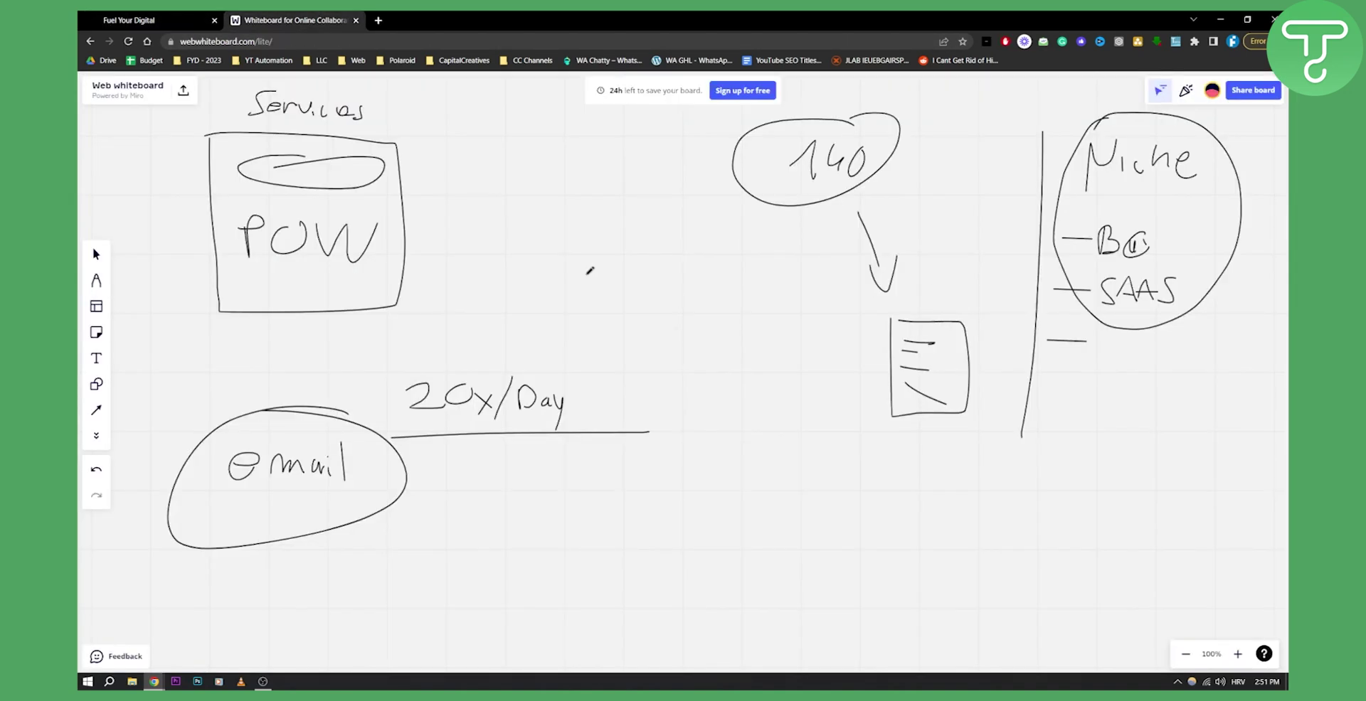
pyautogui.moveTo(483, 158); pyautogui.dragTo(483, 148)
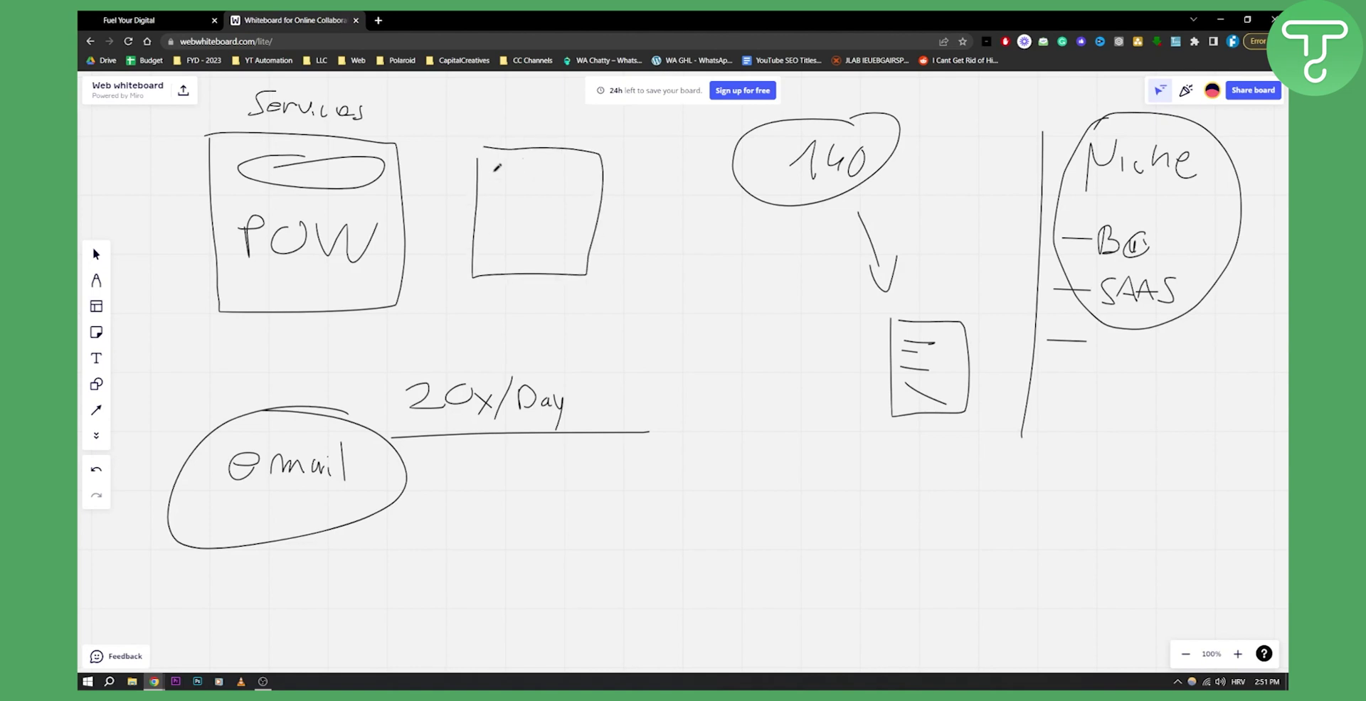
pyautogui.moveTo(562, 227); pyautogui.dragTo(1045, 313)
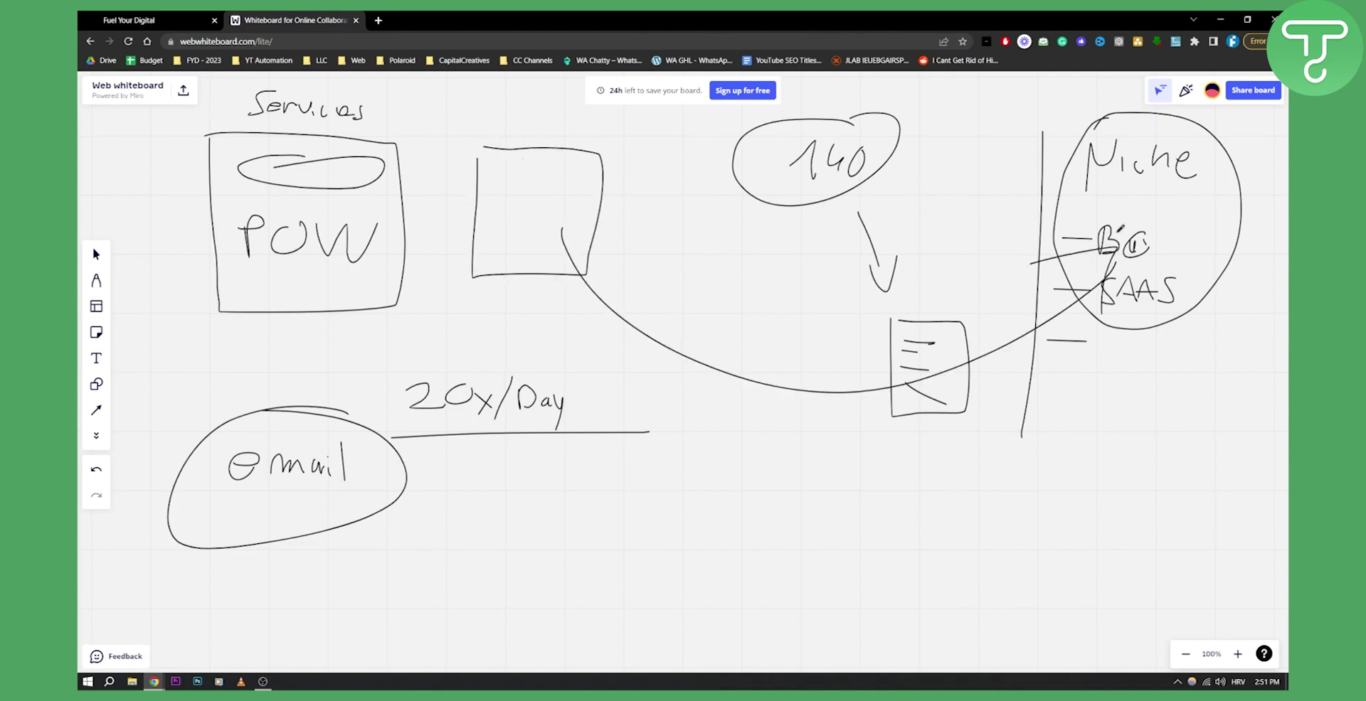
pyautogui.moveTo(1154, 346); pyautogui.dragTo(1180, 341)
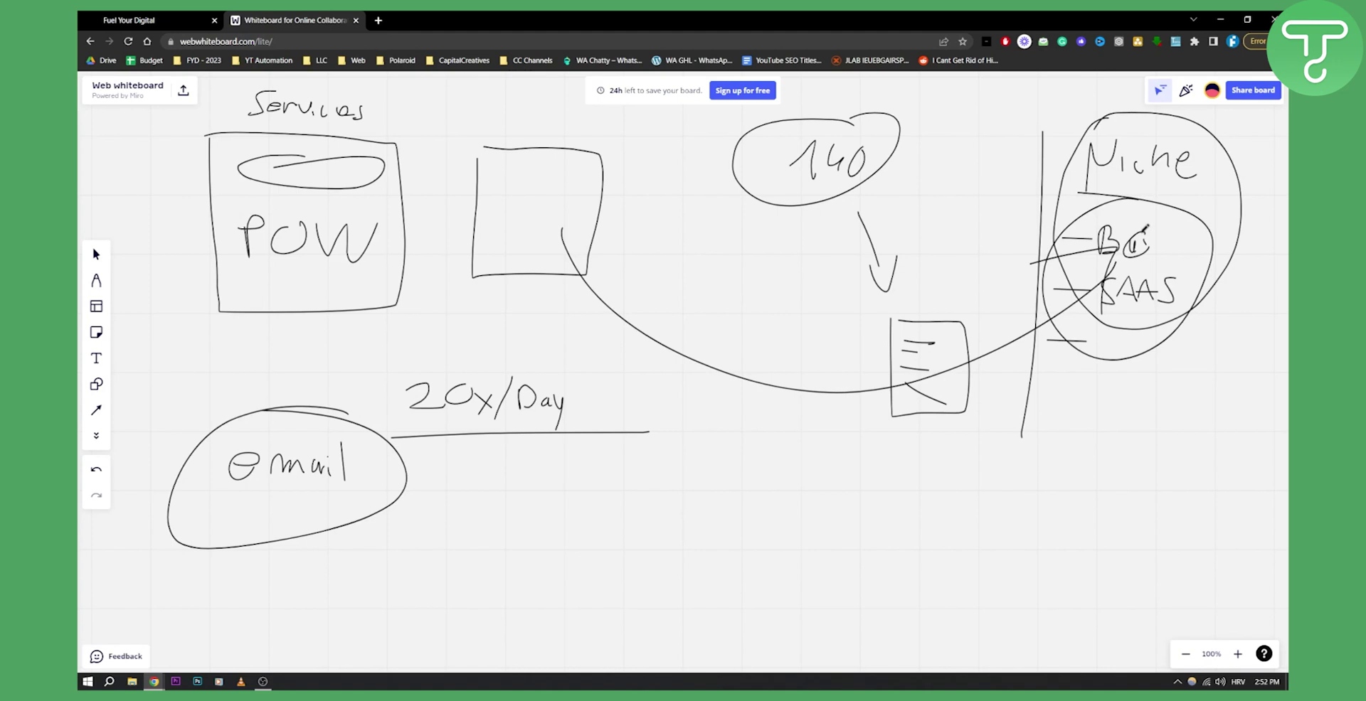
pyautogui.moveTo(1167, 269); pyautogui.dragTo(1106, 293)
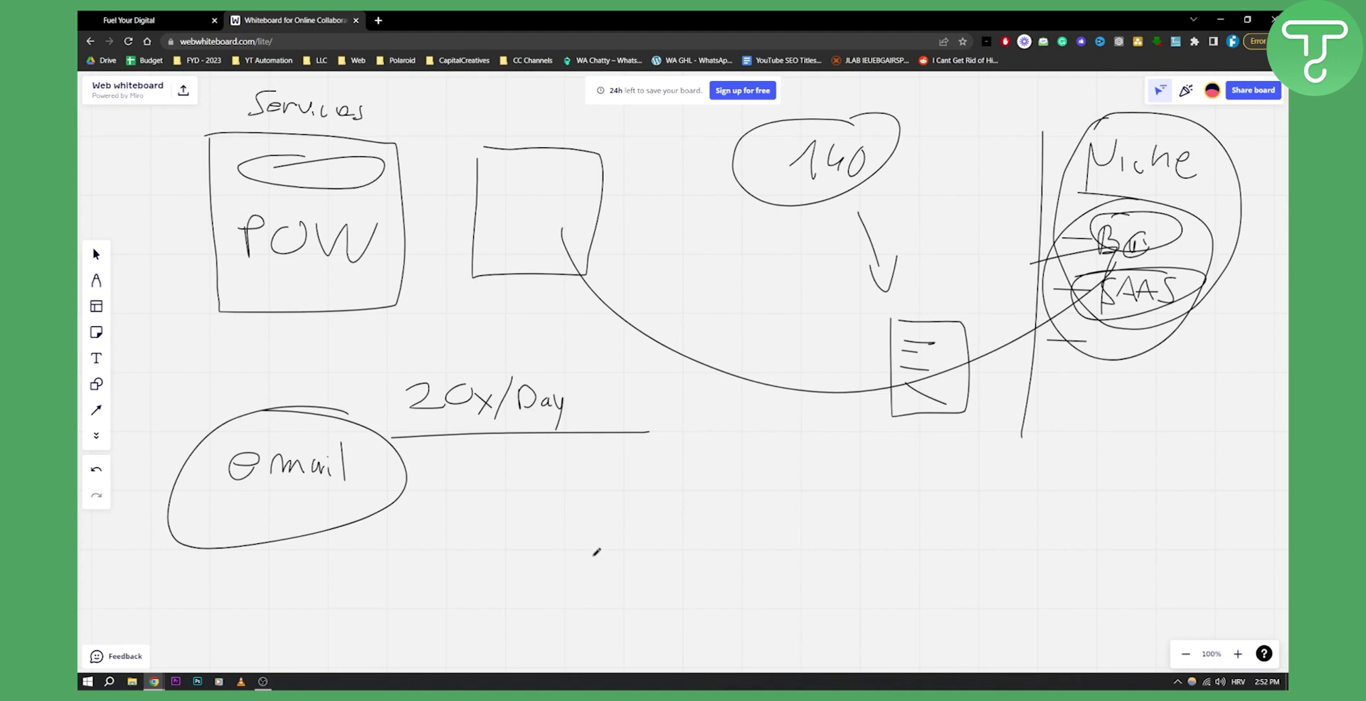
# Step: Add a lined note box below 20x/Day with a curve to a circled dollar sign
pyautogui.moveTo(498, 488)
pyautogui.mouseDown()
pyautogui.moveTo(559, 499)
pyautogui.moveTo(533, 567)
pyautogui.mouseUp()
pyautogui.moveTo(515, 586); pyautogui.dragTo(549, 589)
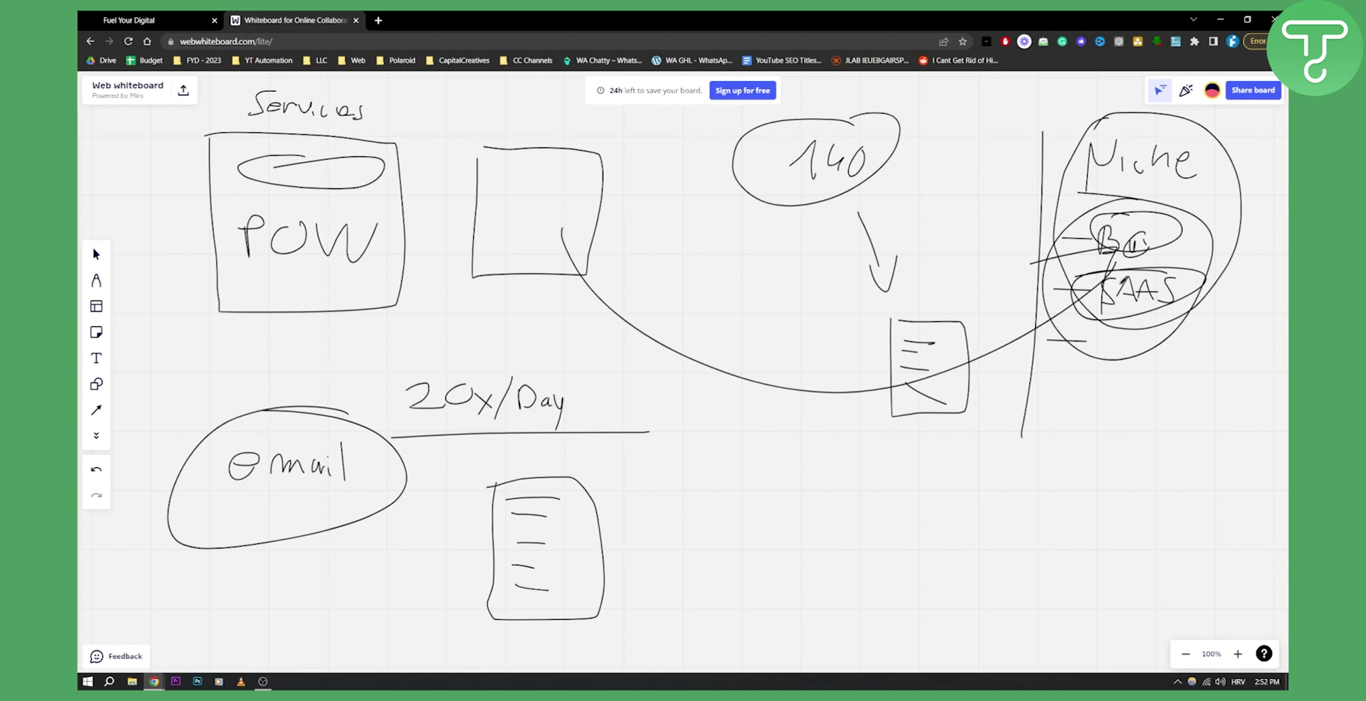
pyautogui.moveTo(581, 551); pyautogui.dragTo(788, 523)
pyautogui.moveTo(848, 490); pyautogui.dragTo(797, 528)
pyautogui.moveTo(815, 476); pyautogui.dragTo(840, 582)
pyautogui.moveTo(850, 464); pyautogui.dragTo(777, 468)
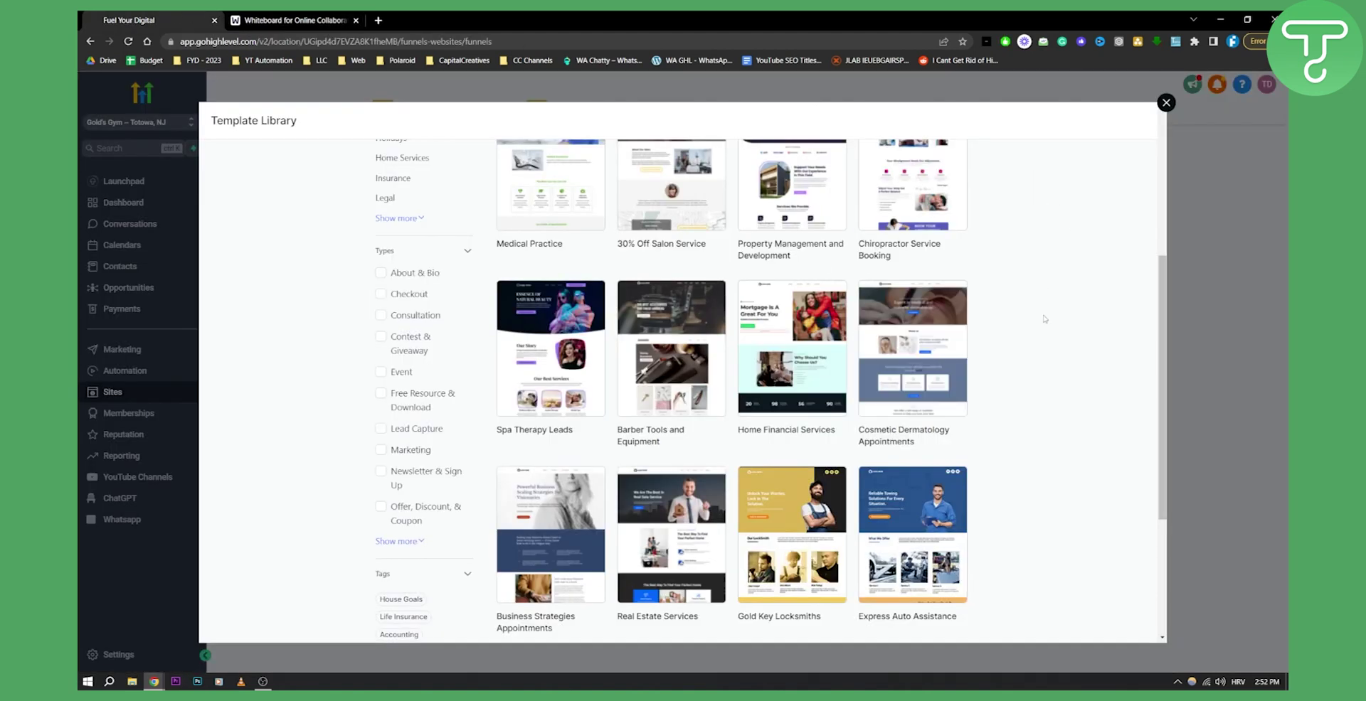
# Step: Close the template library, glance at the whiteboard, and return to the Gold's Gym Funnels list
pyautogui.scroll(-3, 1045, 320)
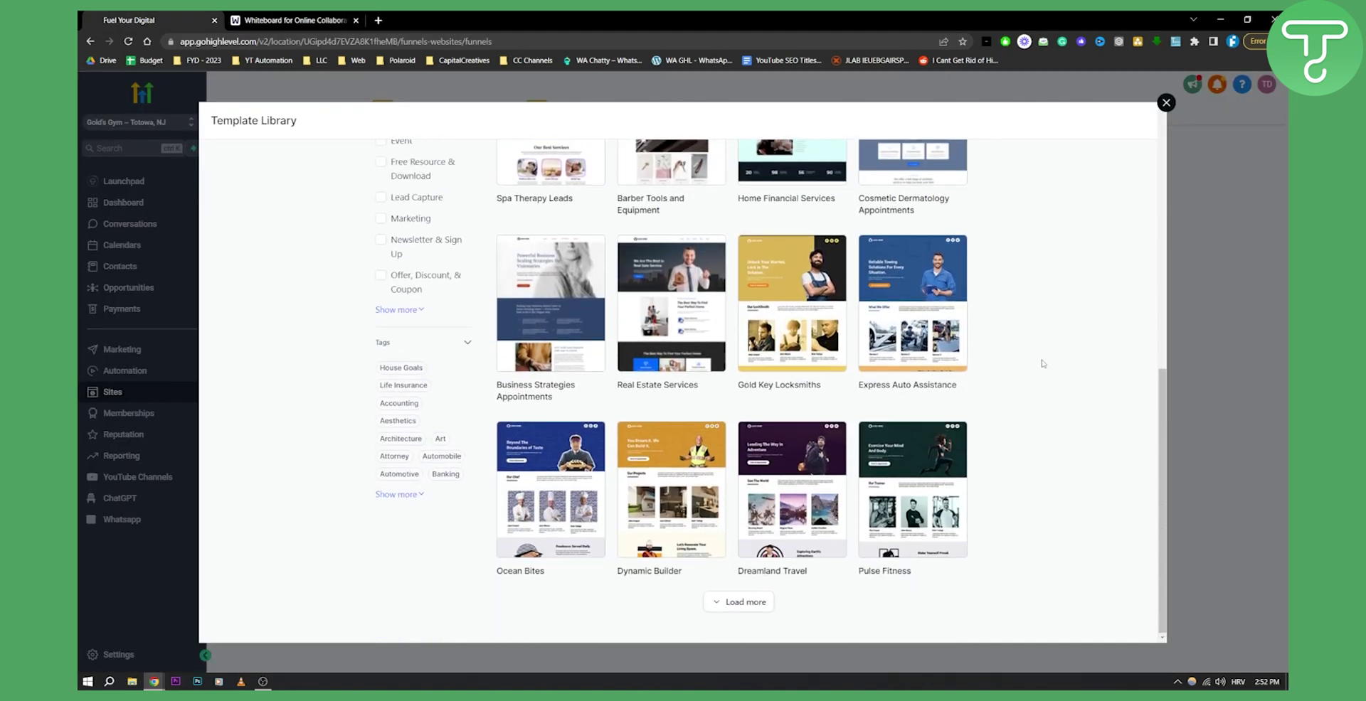
pyautogui.scroll(5, 782, 356)
pyautogui.scroll(3, 874, 423)
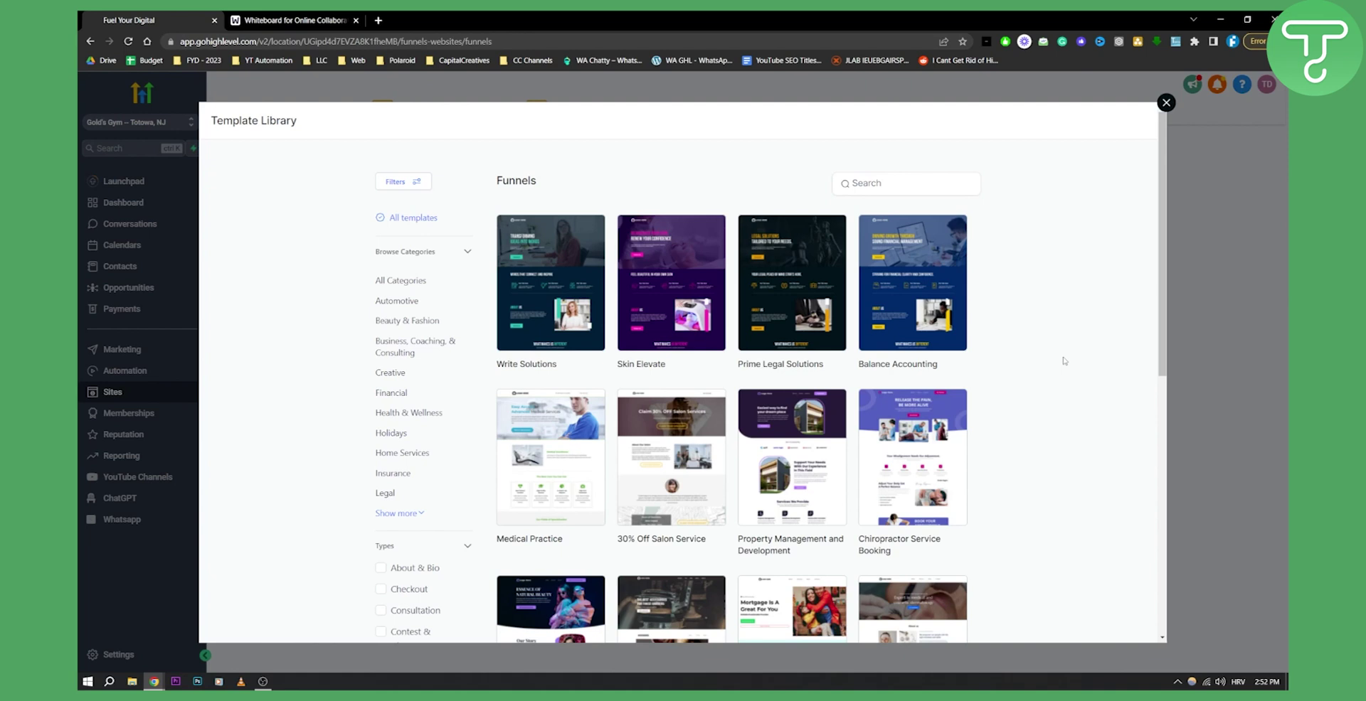
pyautogui.click(1166, 102)
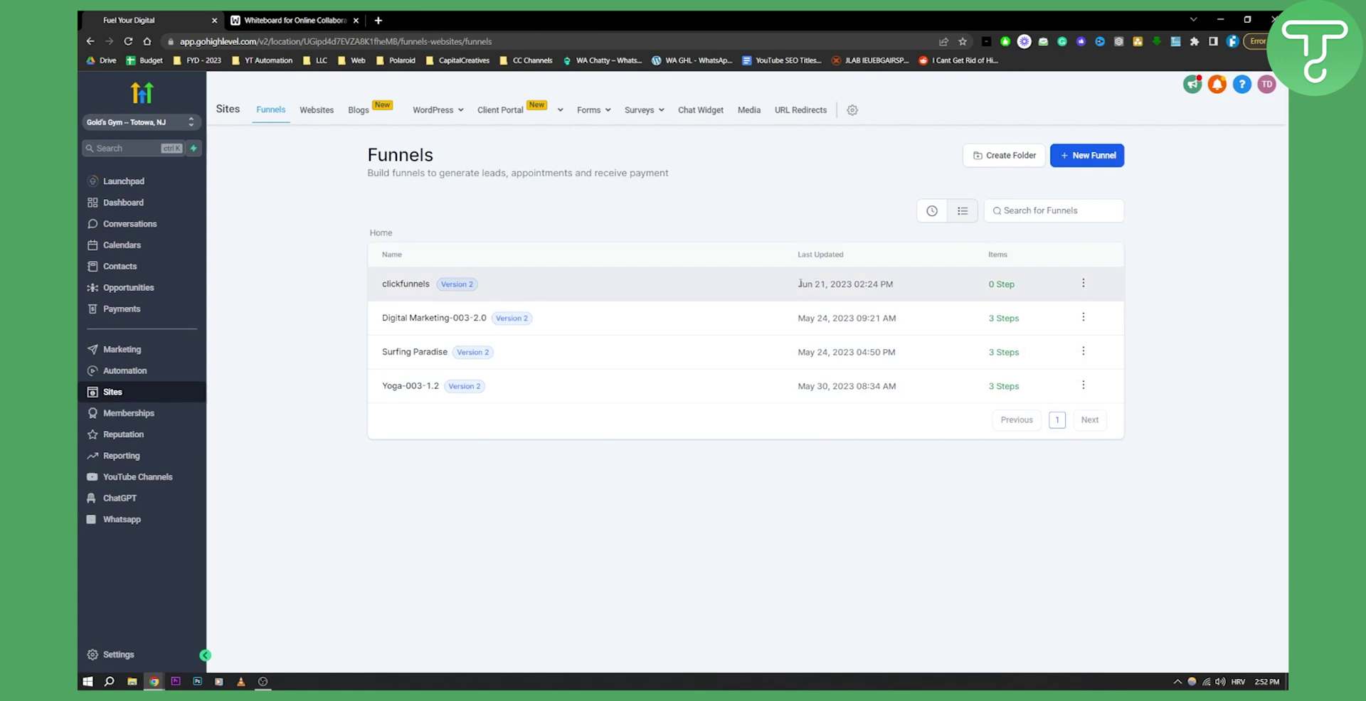
pyautogui.click(291, 20)
pyautogui.click(143, 16)
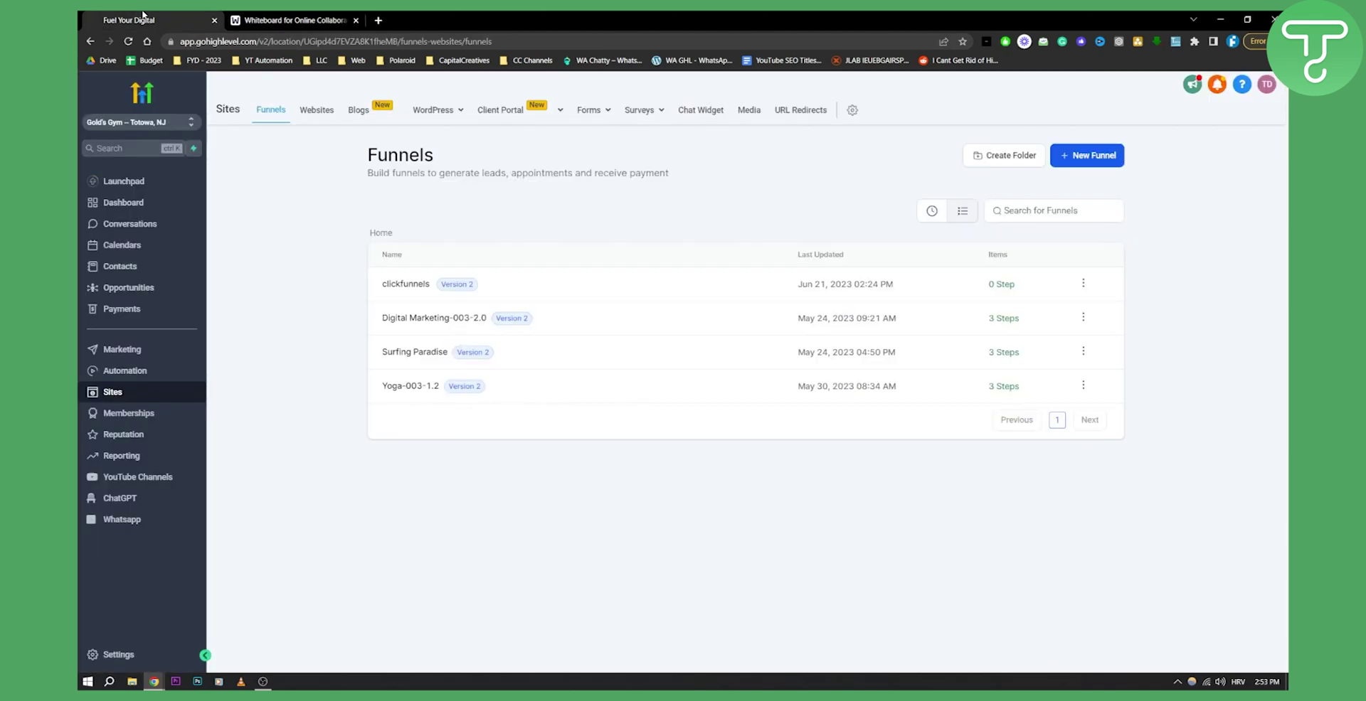